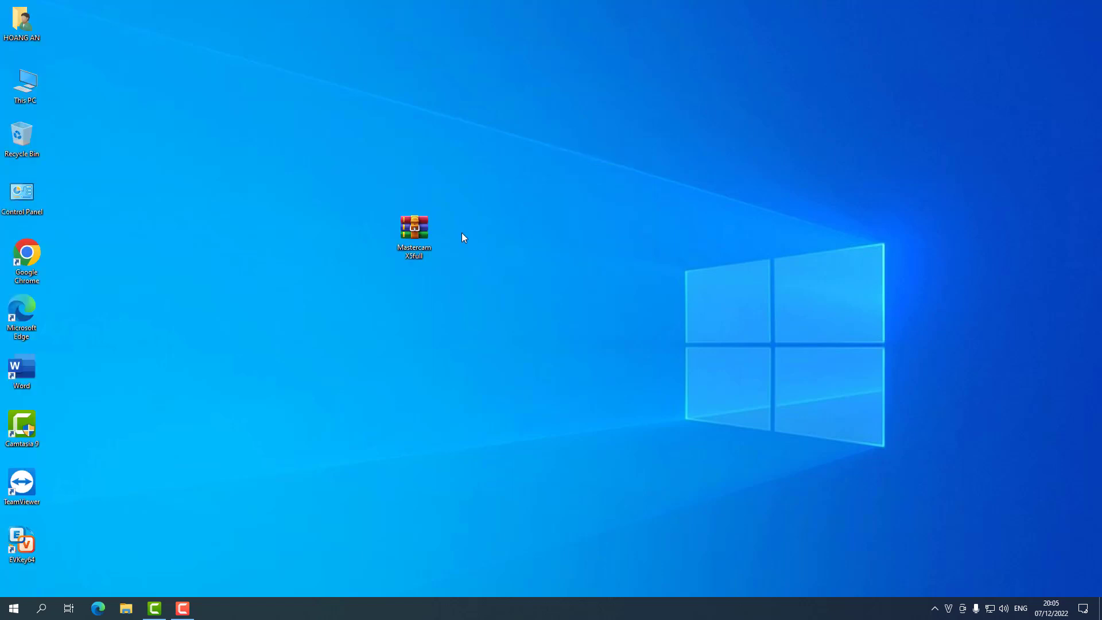
Extract the Mastercam X5full archive to its own desktop folder and place that folder beside the archive
right_click(416, 229)
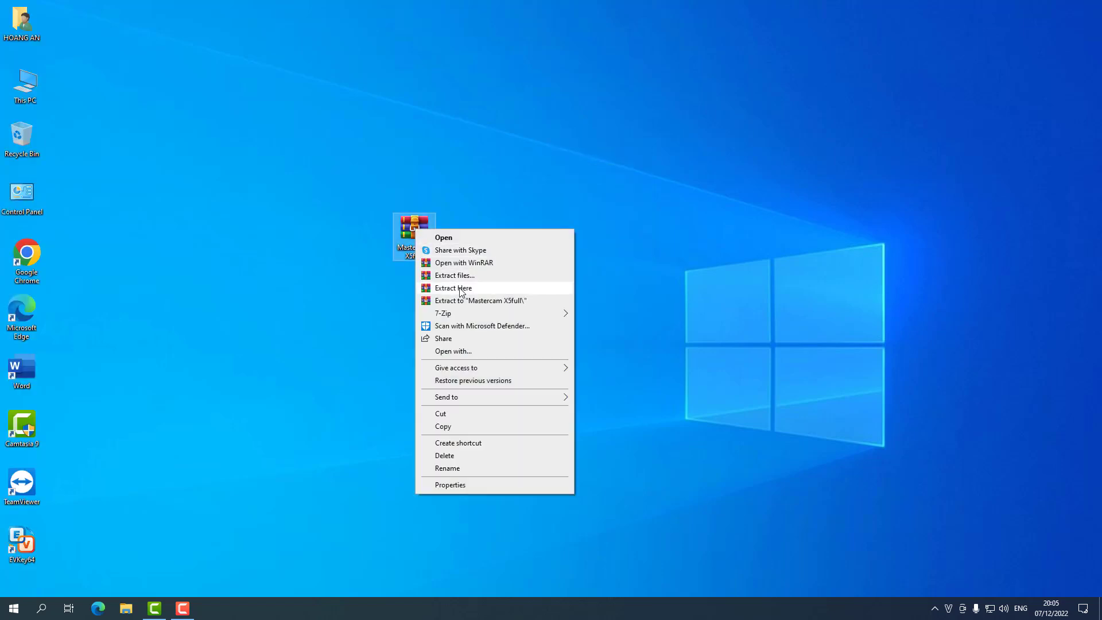
left_click(456, 276)
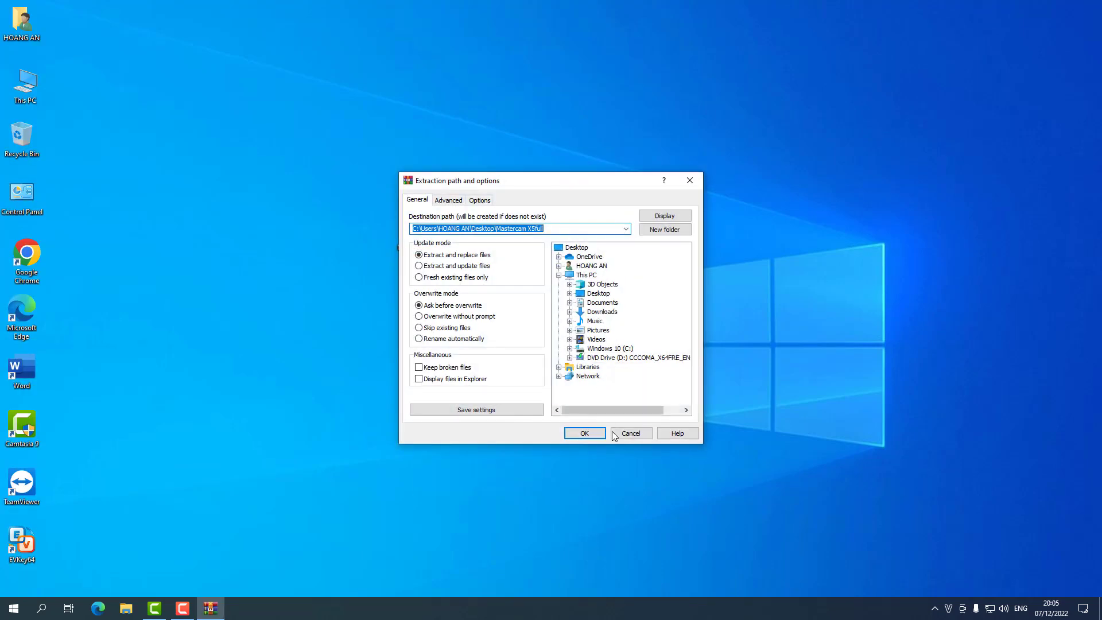
left_click(591, 435)
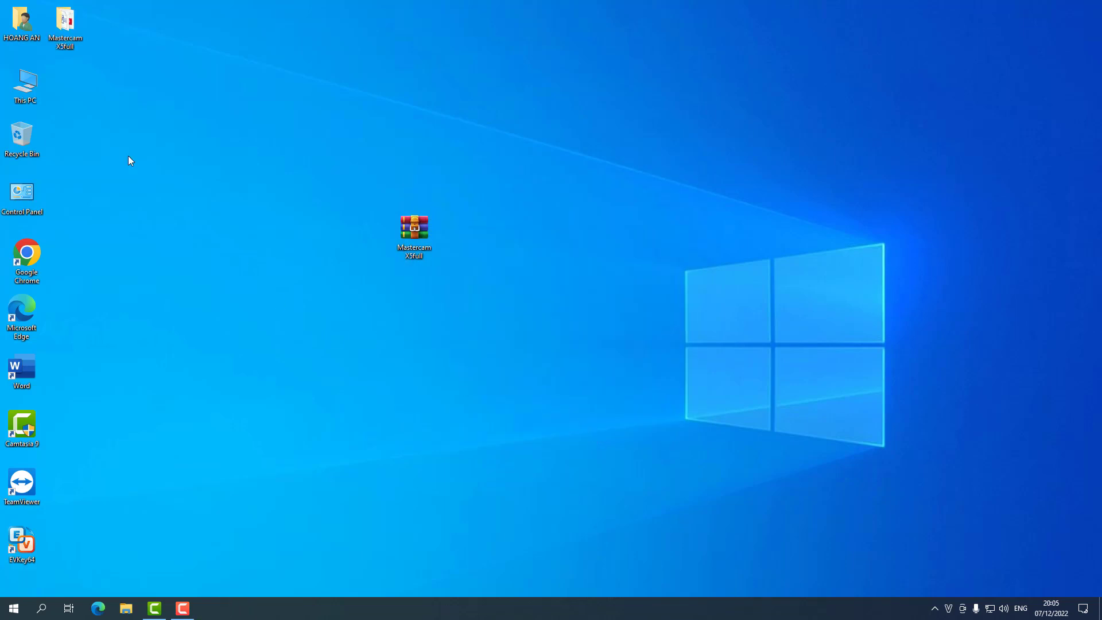
left_click_drag(72, 24, 504, 230)
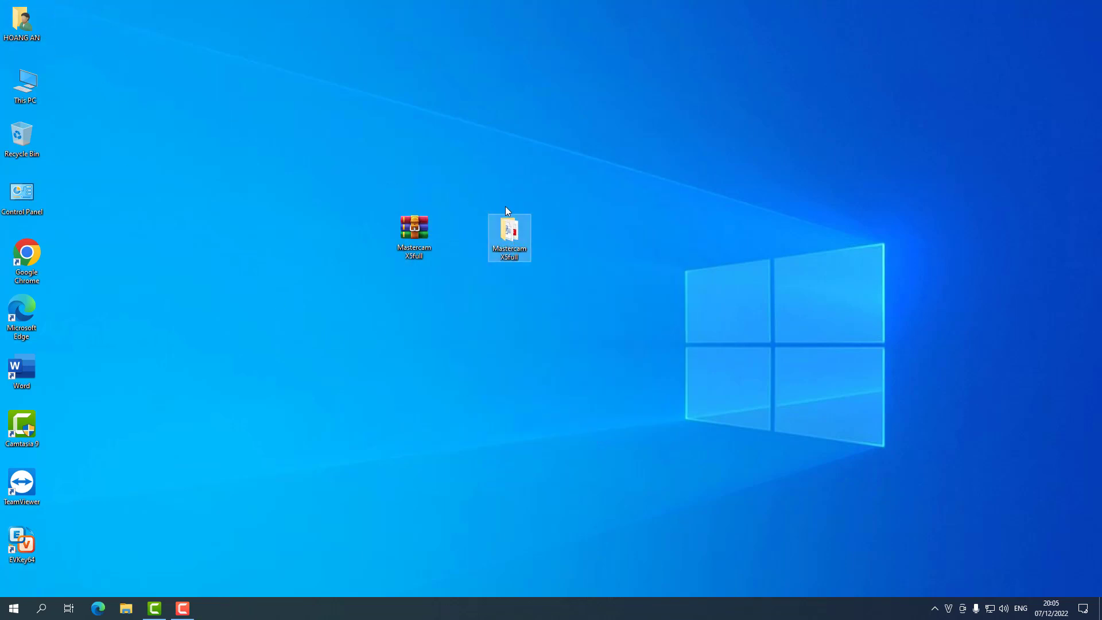
Run the mastercamX5 installer from the extracted folder as administrator, close the folder, and choose English (United States) as the installation language
double_click(511, 244)
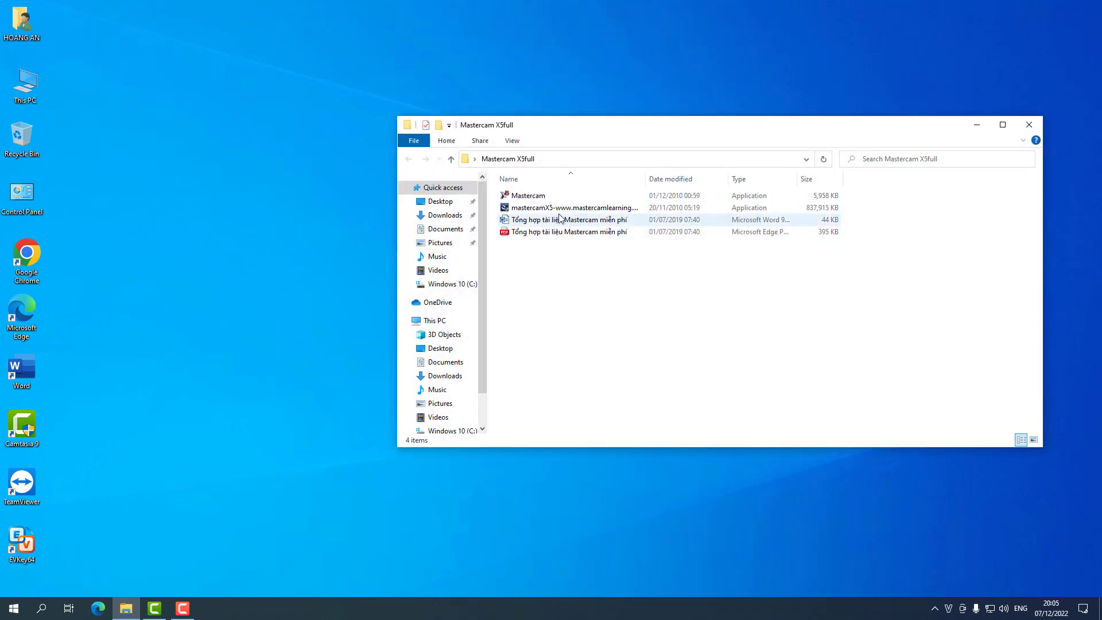
left_click(557, 208)
right_click(557, 208)
left_click(600, 228)
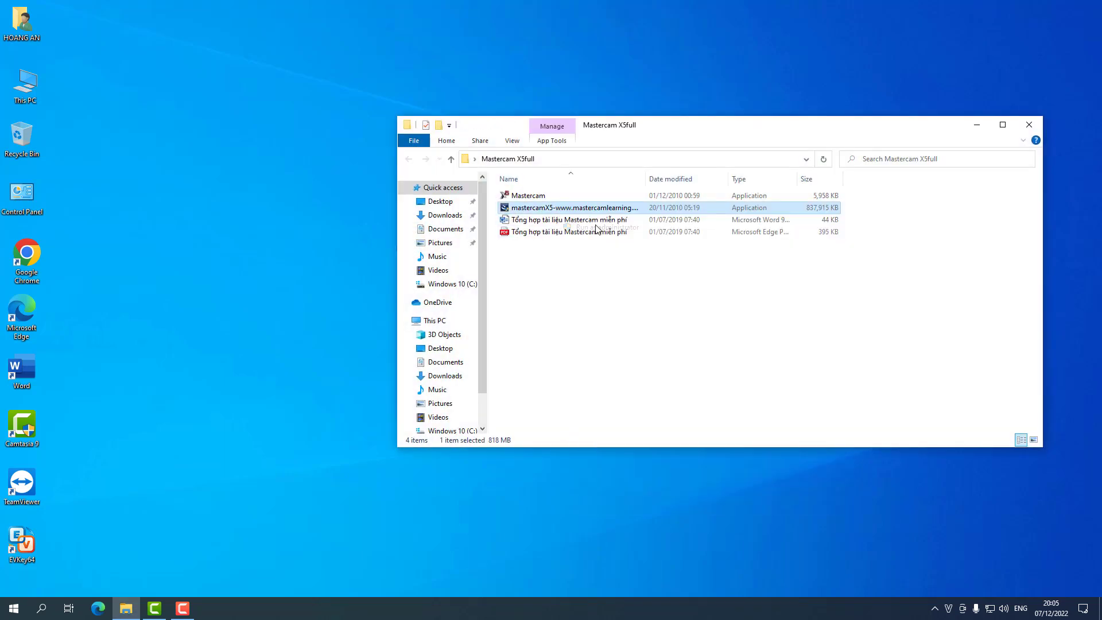
left_click(1030, 125)
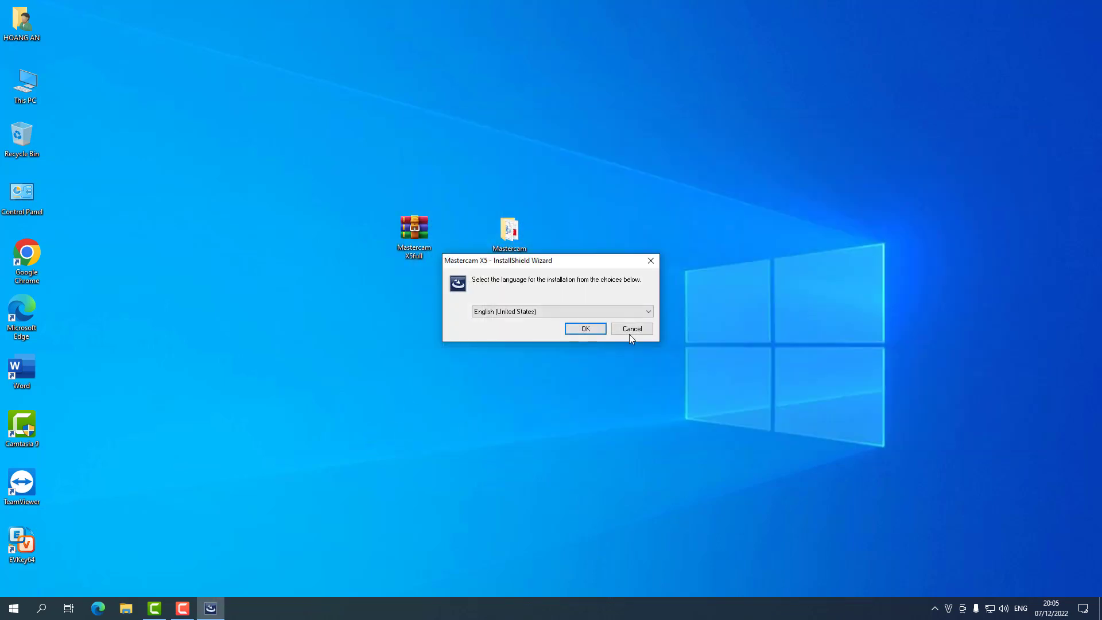
left_click(585, 329)
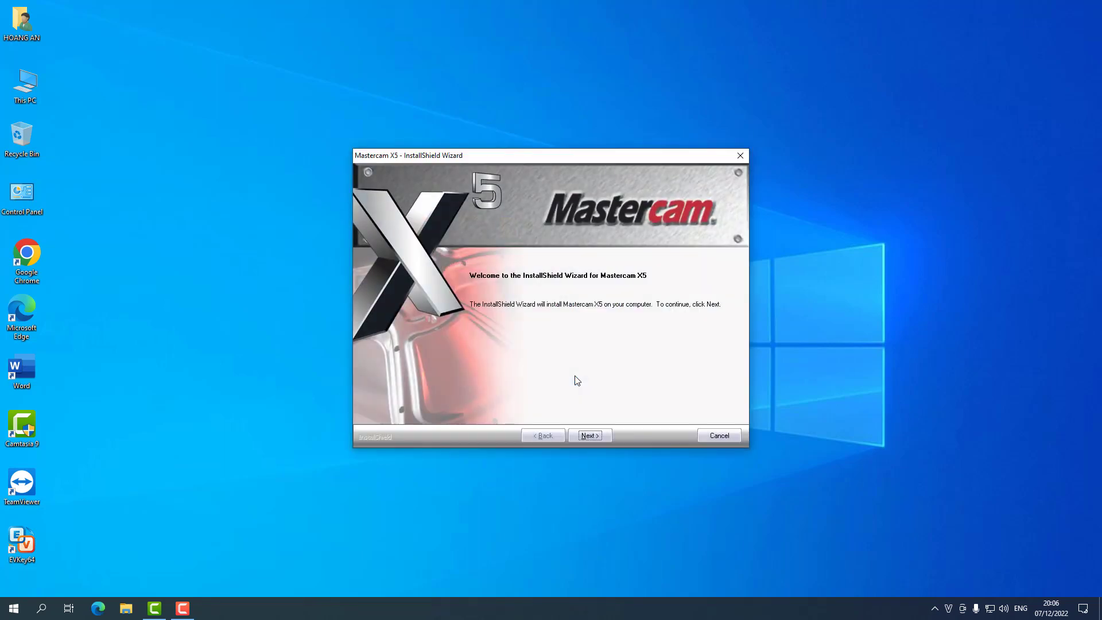
Continue past the welcome page and accept the terms of the Mastercam X5 license agreement
left_click(594, 436)
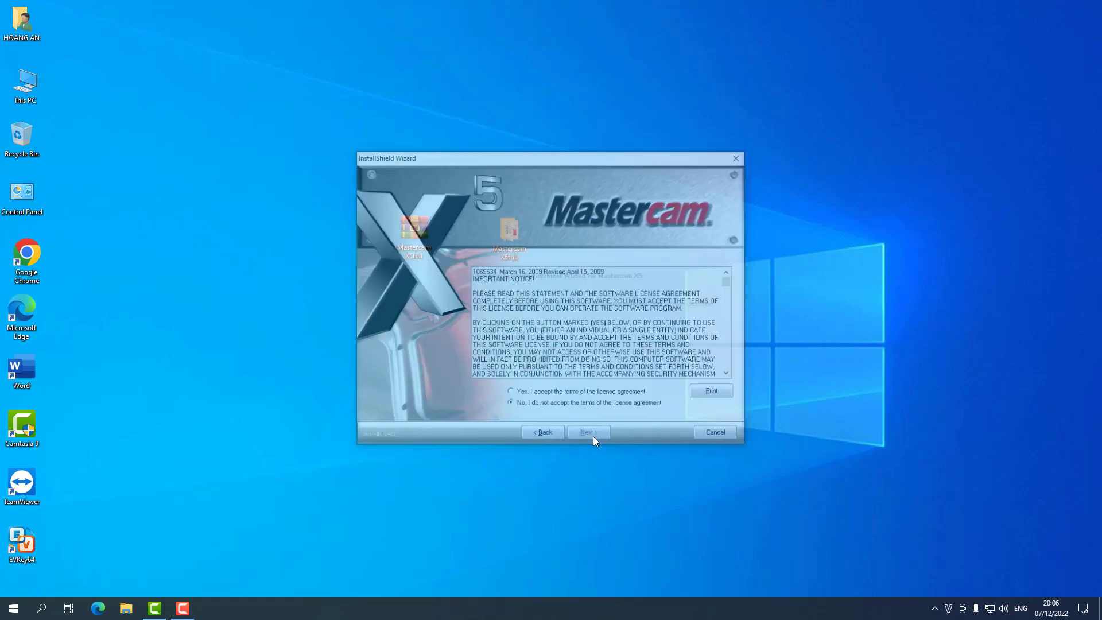
left_click(516, 395)
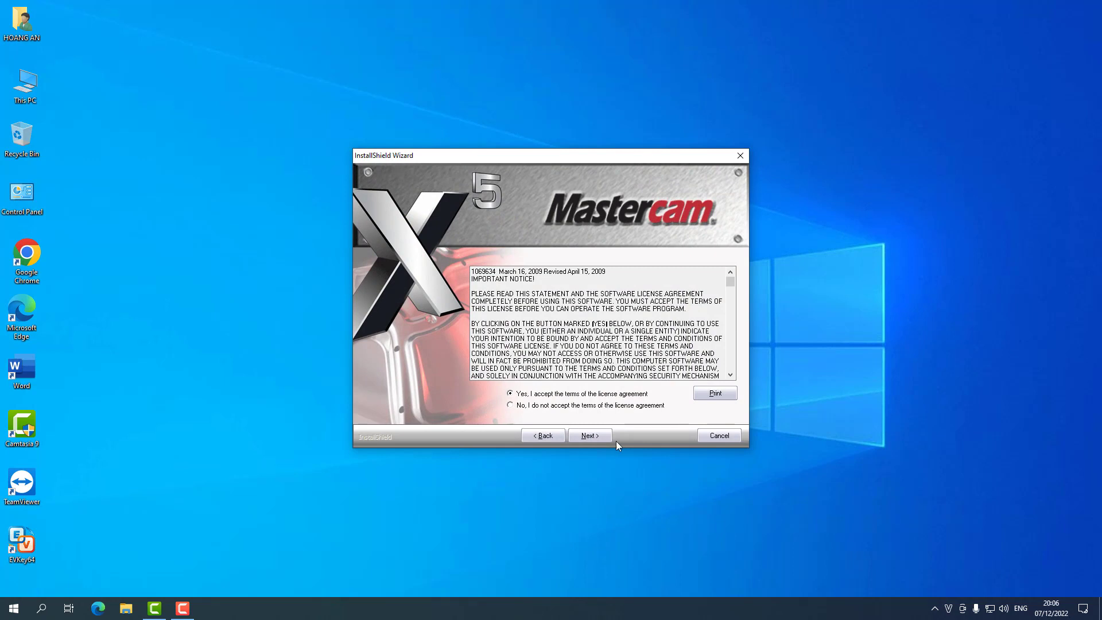
left_click(594, 436)
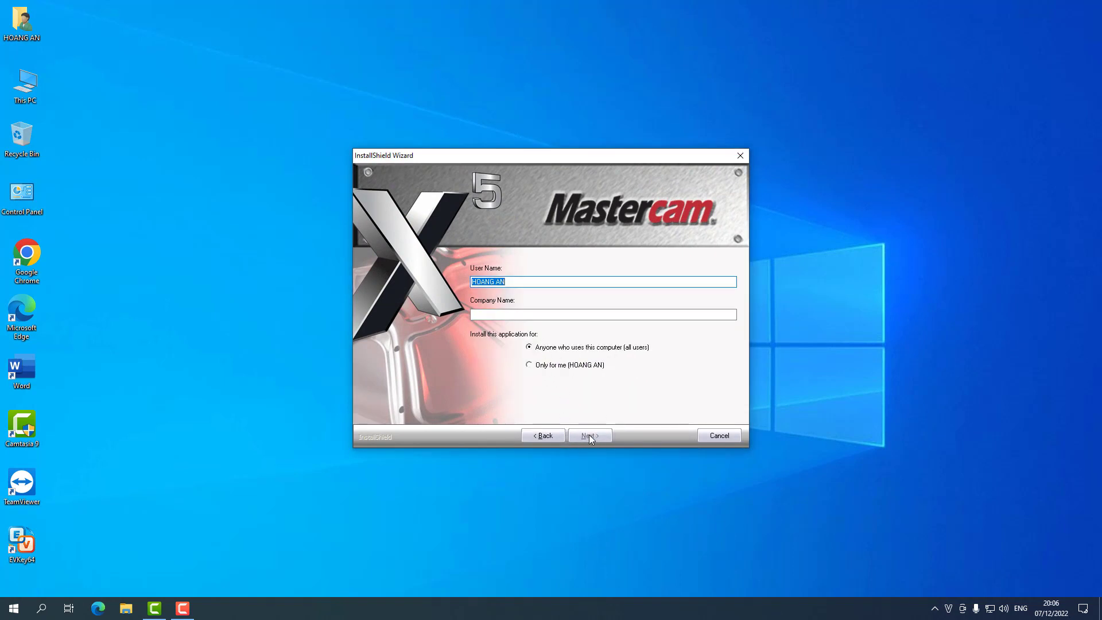
Copy the user name into the company name field and continue with installation for all users of the computer
right_click(492, 282)
left_click(521, 313)
left_click(488, 316)
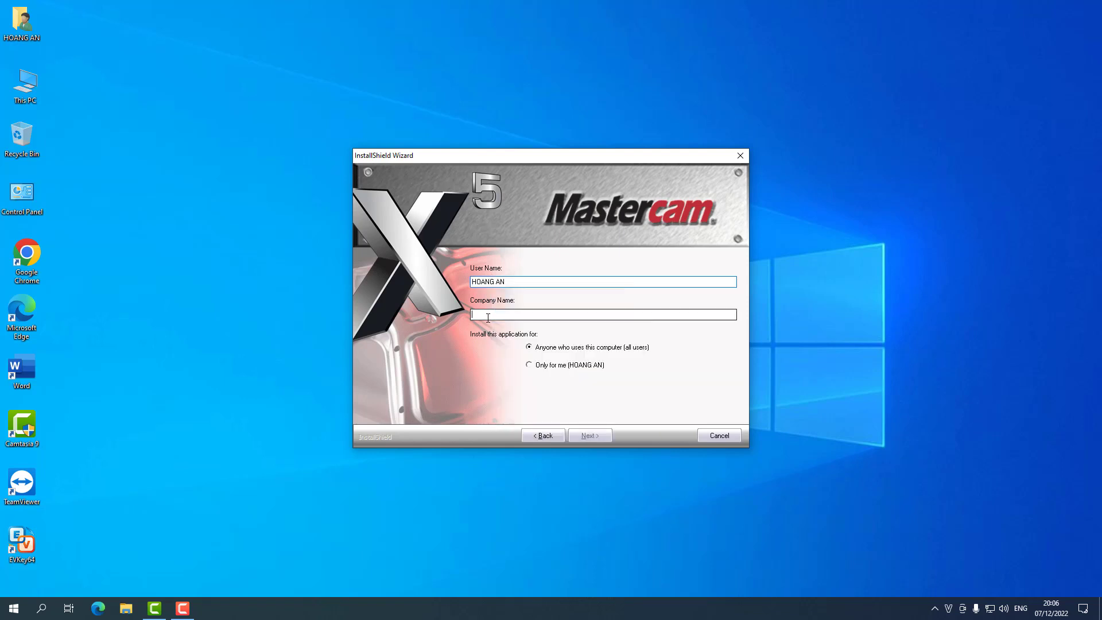
right_click(487, 317)
left_click(523, 367)
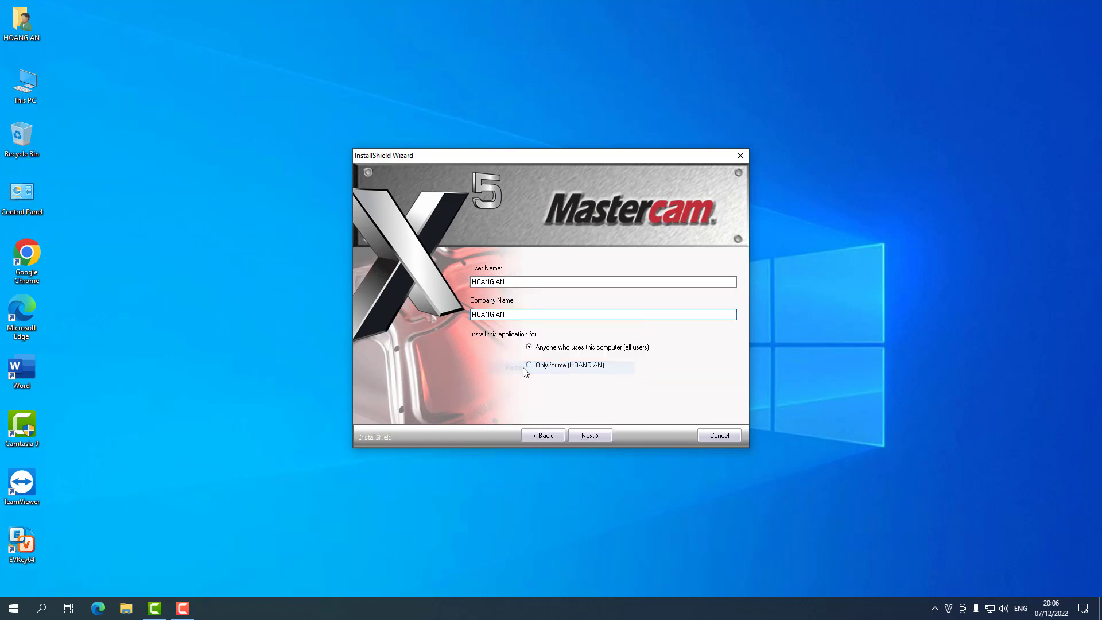
left_click(597, 435)
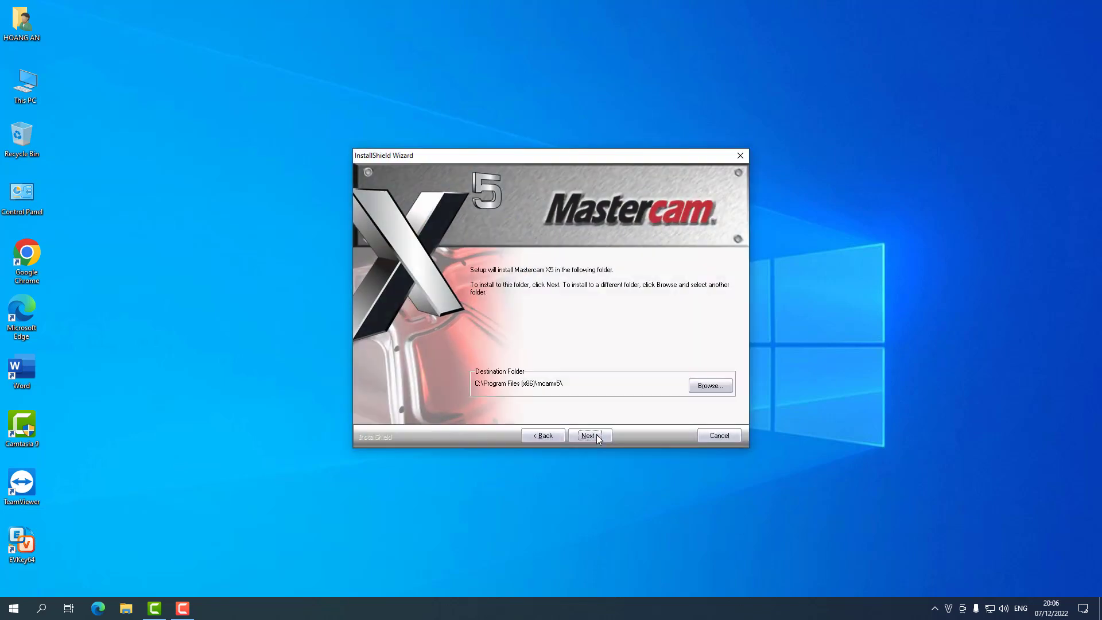
Install Mastercam X5 to the default folder with the HASP SIM type and Metric units, then finish the wizard
left_click(589, 435)
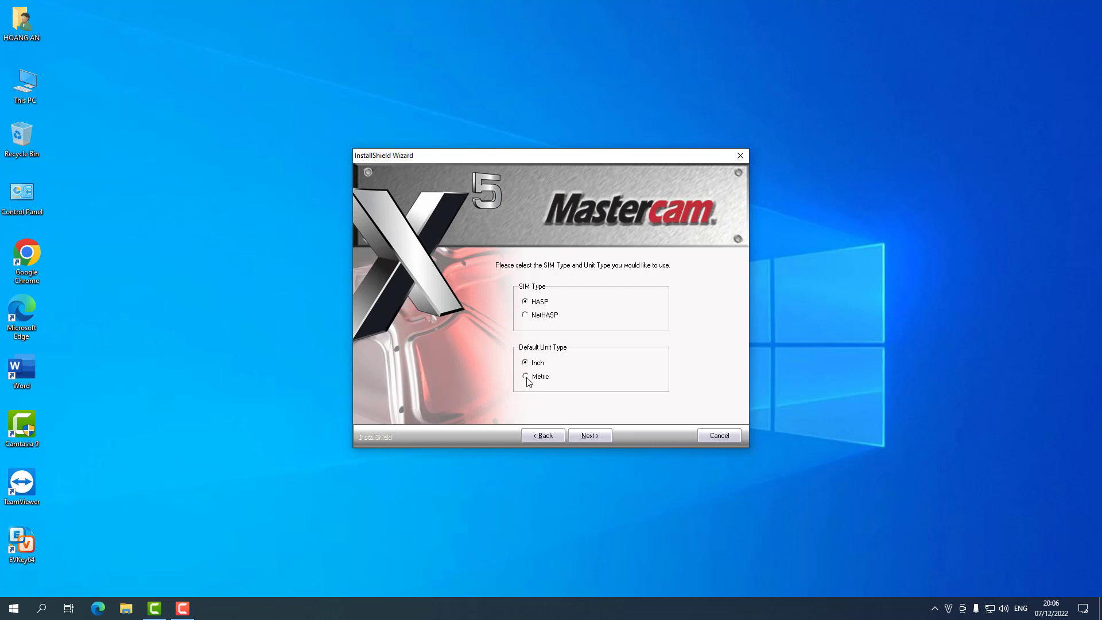
left_click(592, 435)
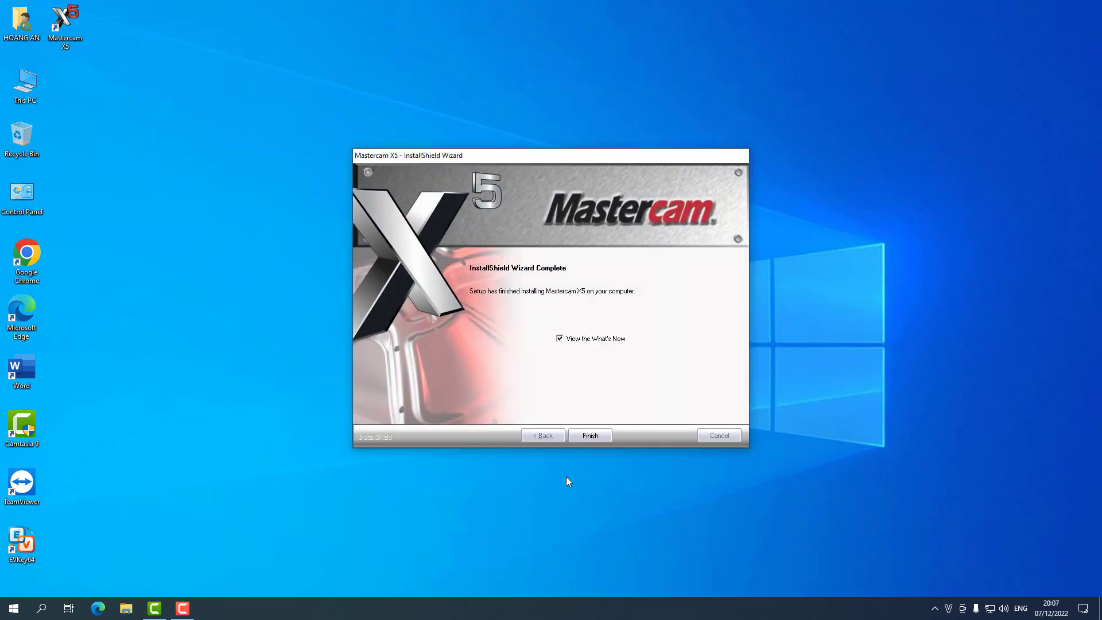
left_click(606, 435)
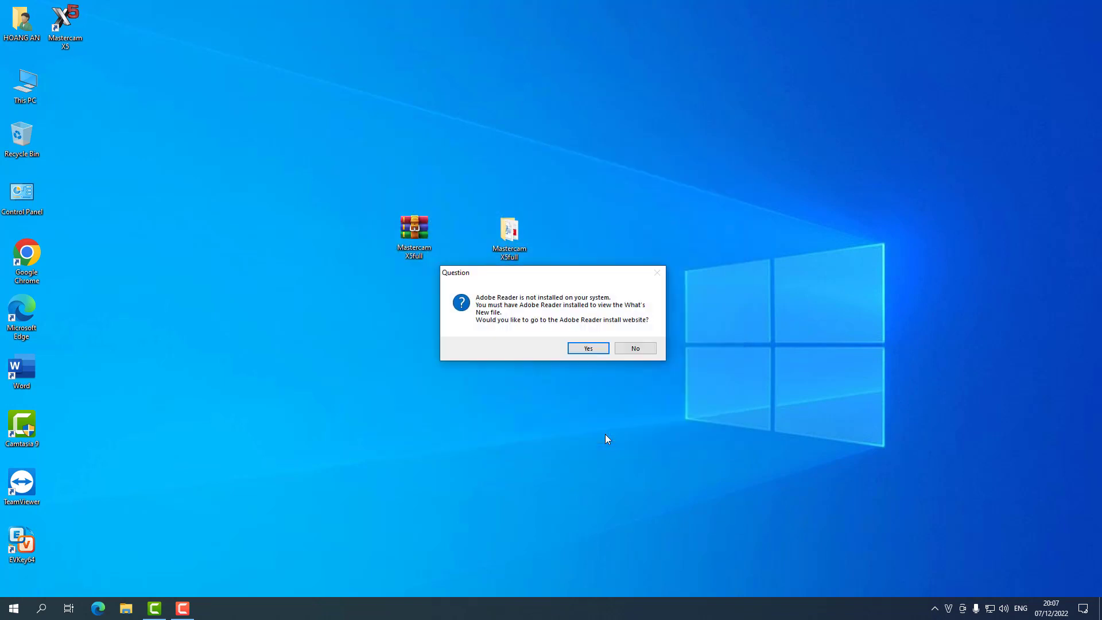
Agree to visit the Adobe Reader website, choose to always browse with Microsoft Edge, and dismiss the Edge welcome window without importing data
left_click(588, 348)
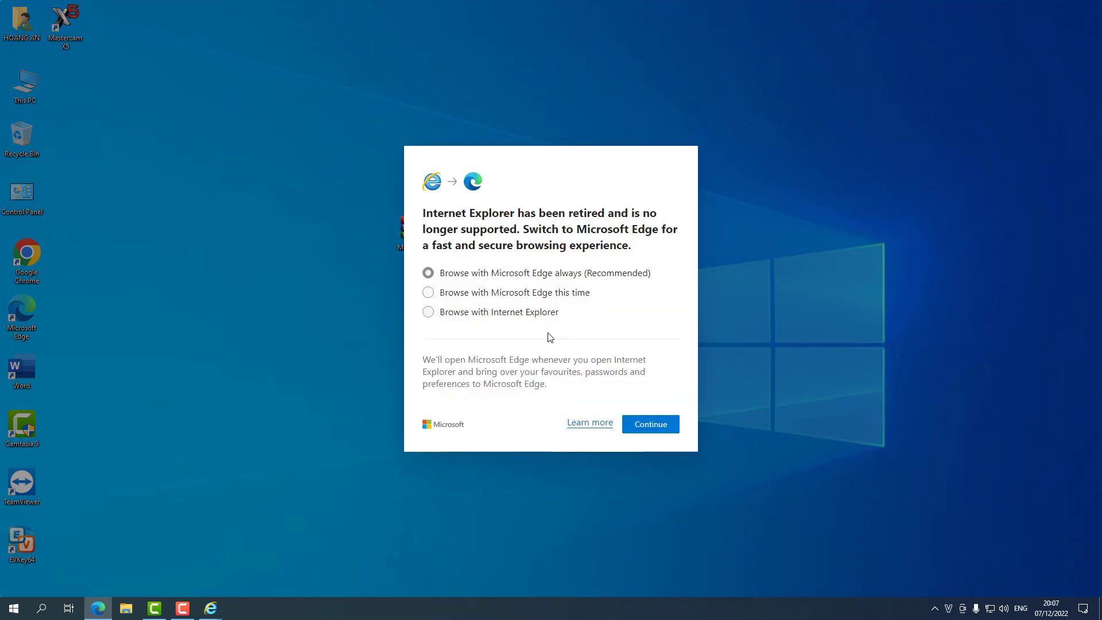
left_click(593, 423)
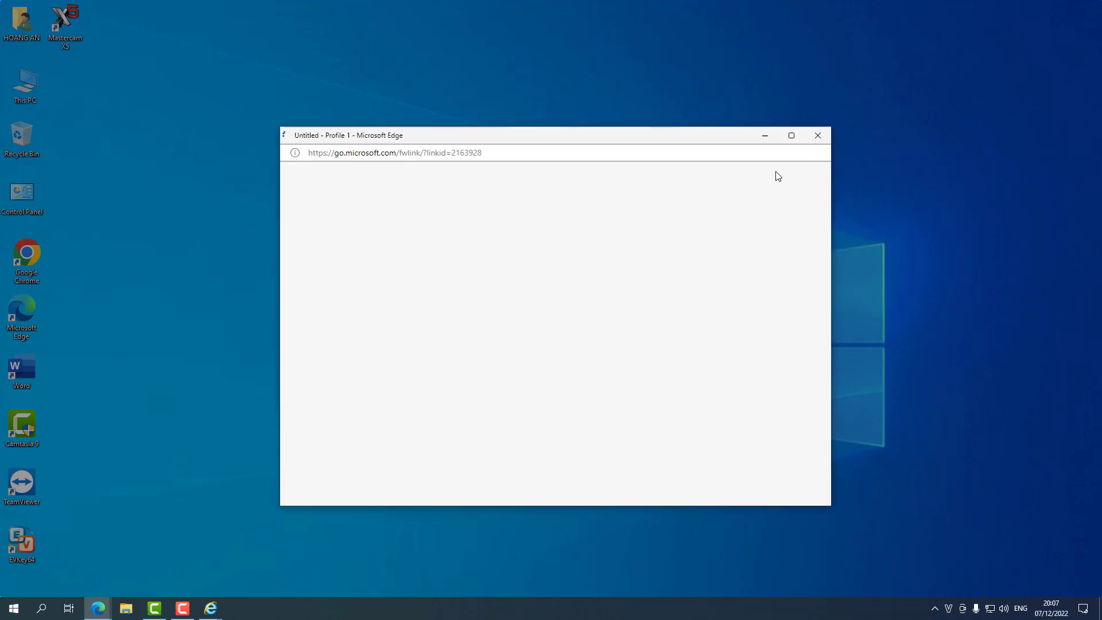
left_click(816, 136)
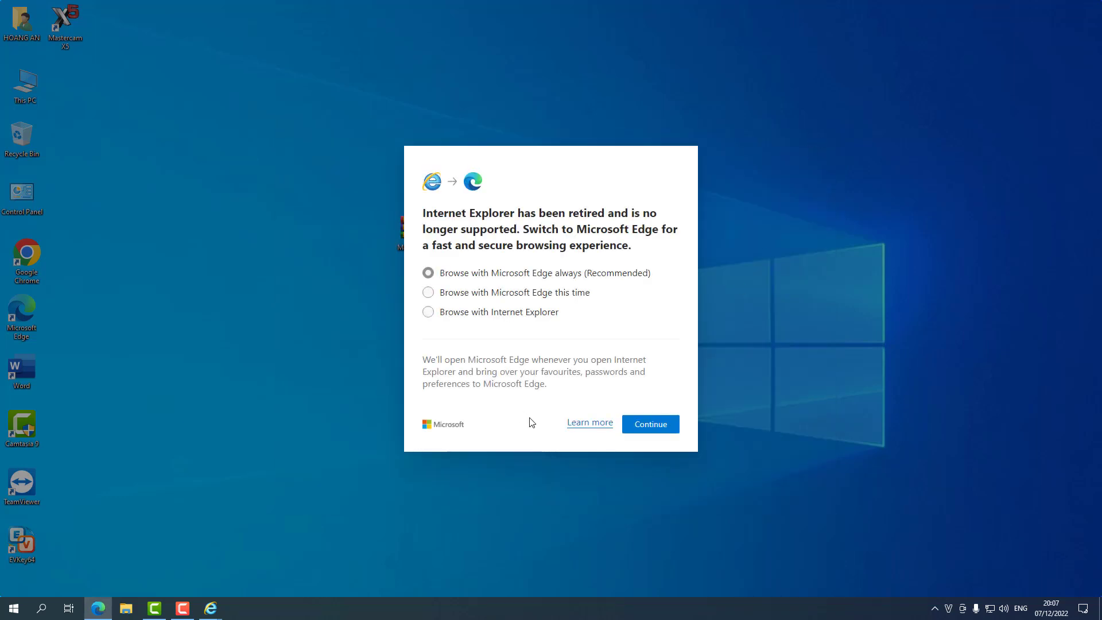
left_click(591, 422)
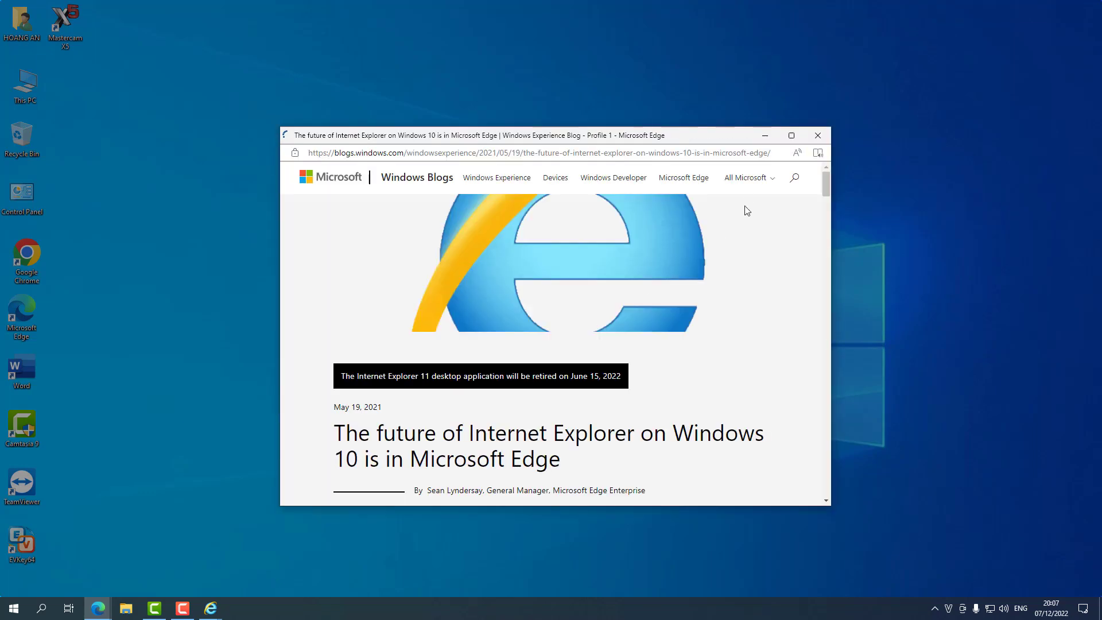
left_click(817, 136)
left_click(655, 425)
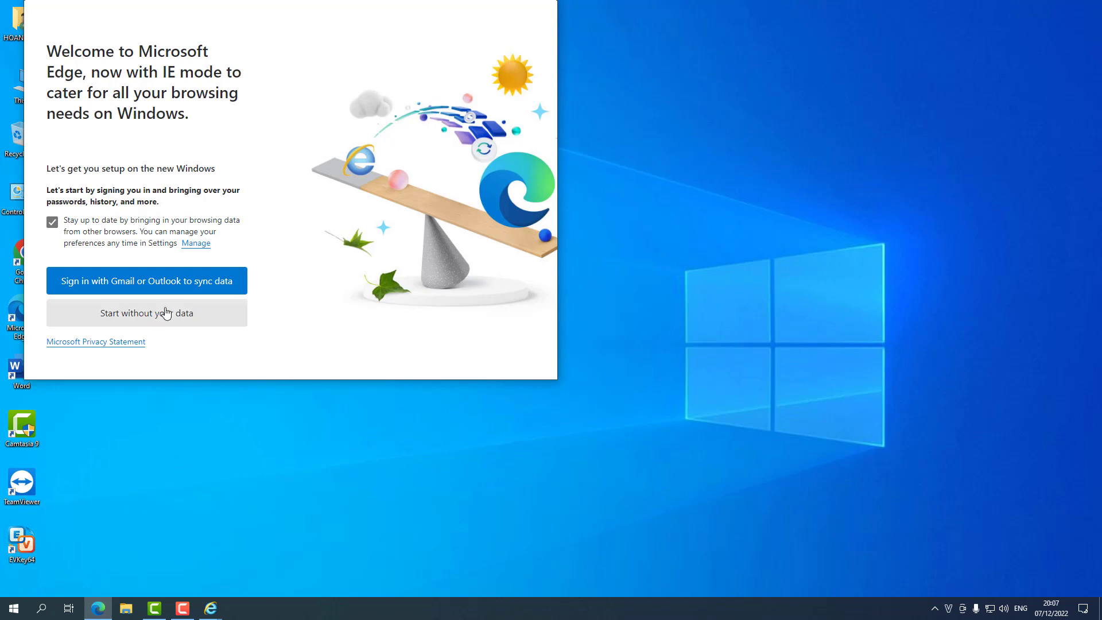
left_click(164, 313)
left_click(544, 13)
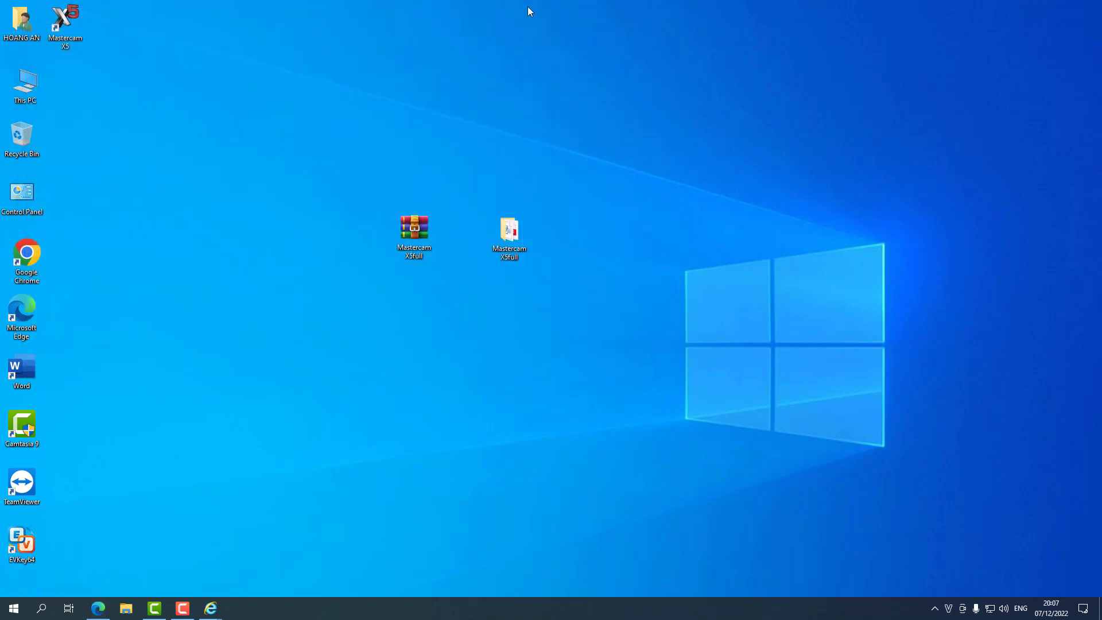
Refresh the desktop, launch Mastercam X5, and dismiss the maintenance notice and the Customer Feedback Program dialog without participating
right_click(277, 223)
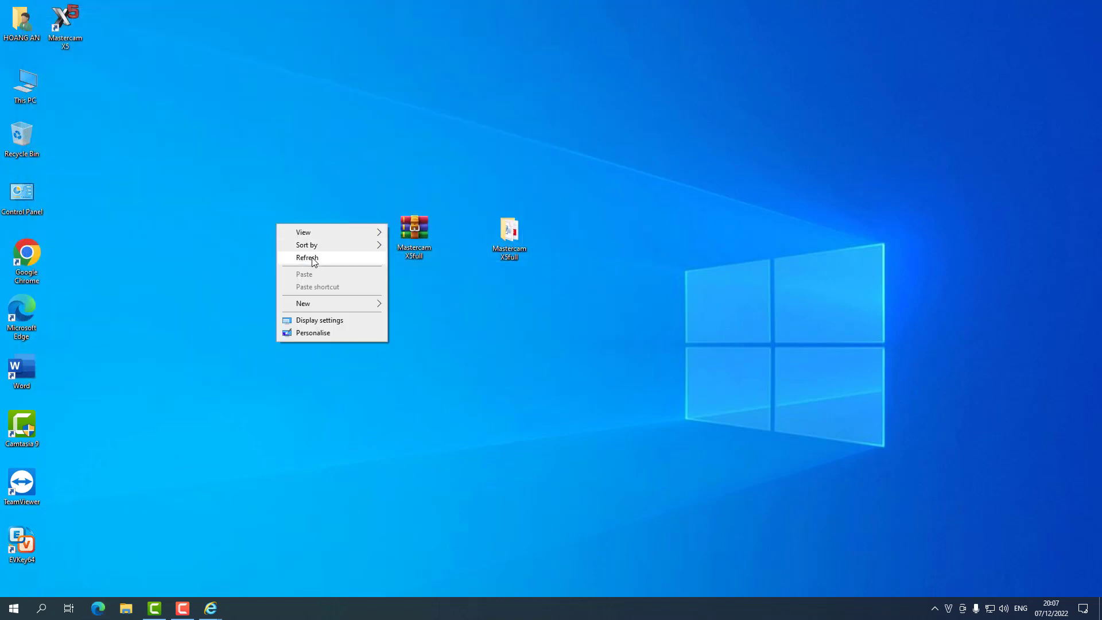
left_click(314, 260)
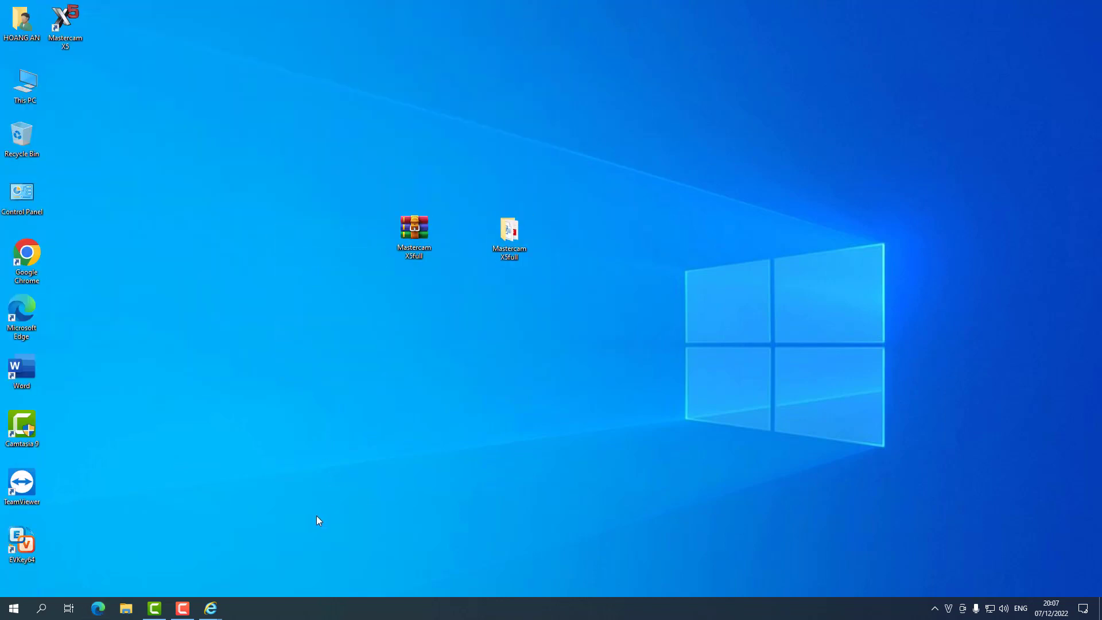
double_click(65, 26)
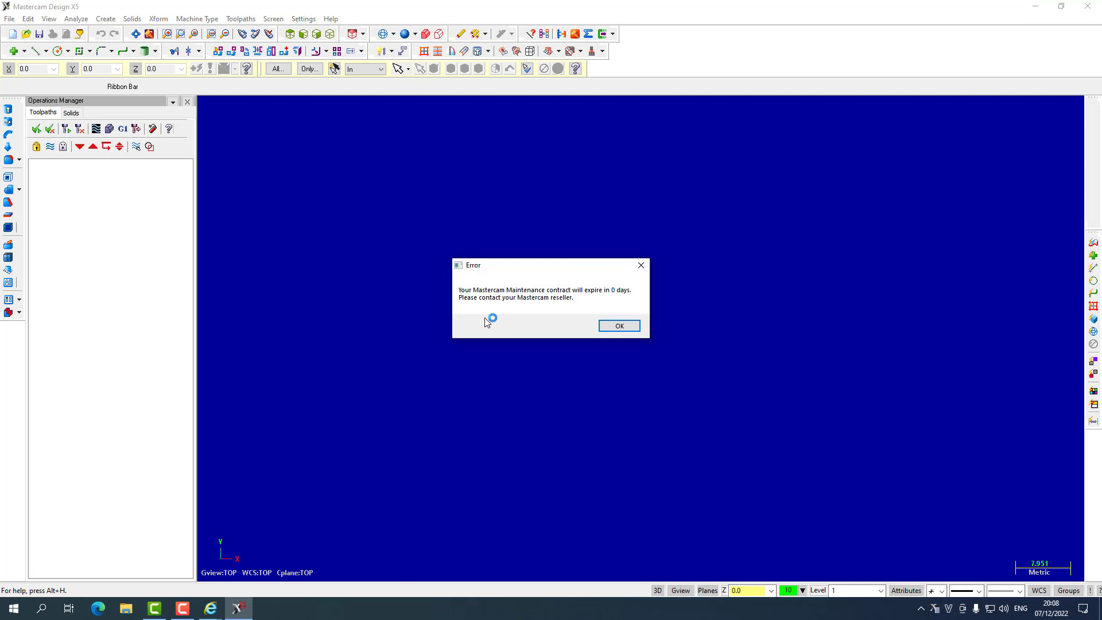
left_click(625, 329)
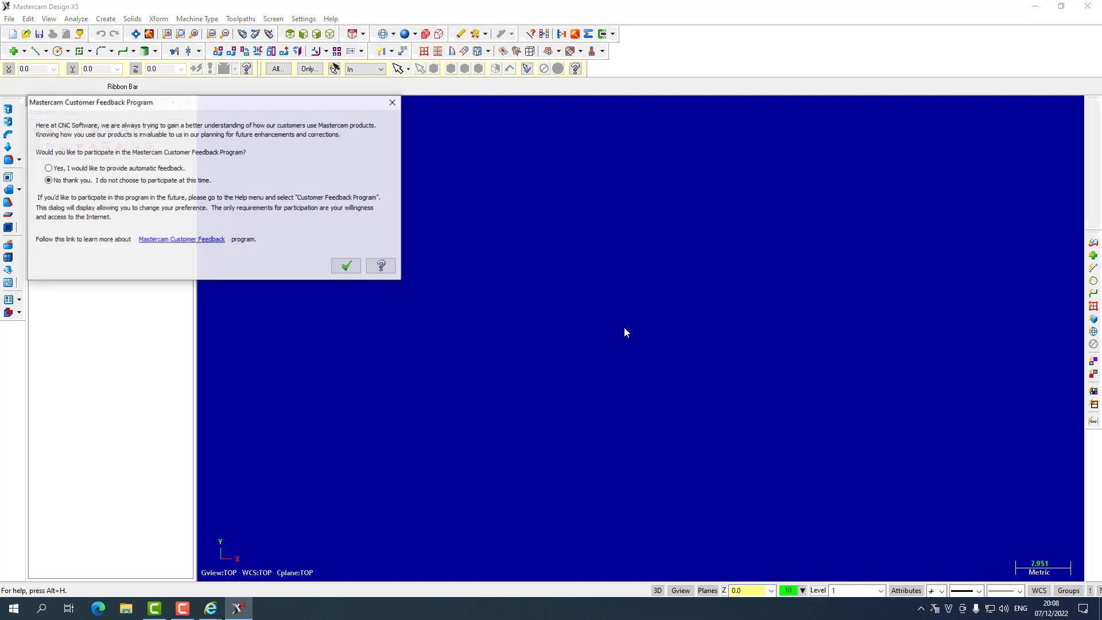
left_click(346, 268)
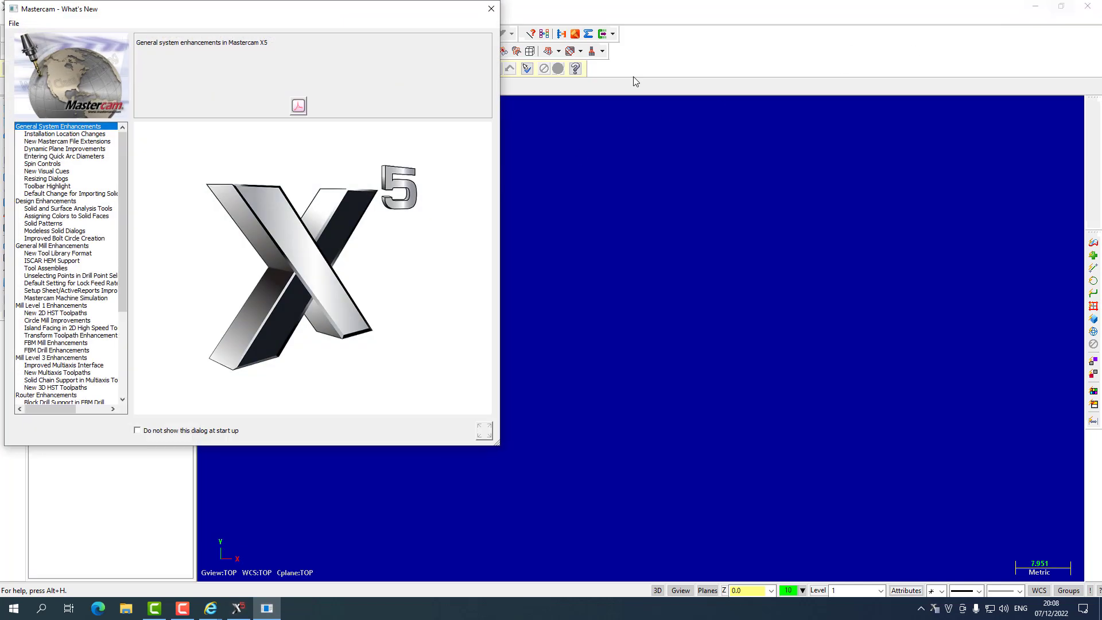
Reduce the Mastercam window from full screen, close the What's New dialog, and move the window higher on the desktop
left_click(1061, 7)
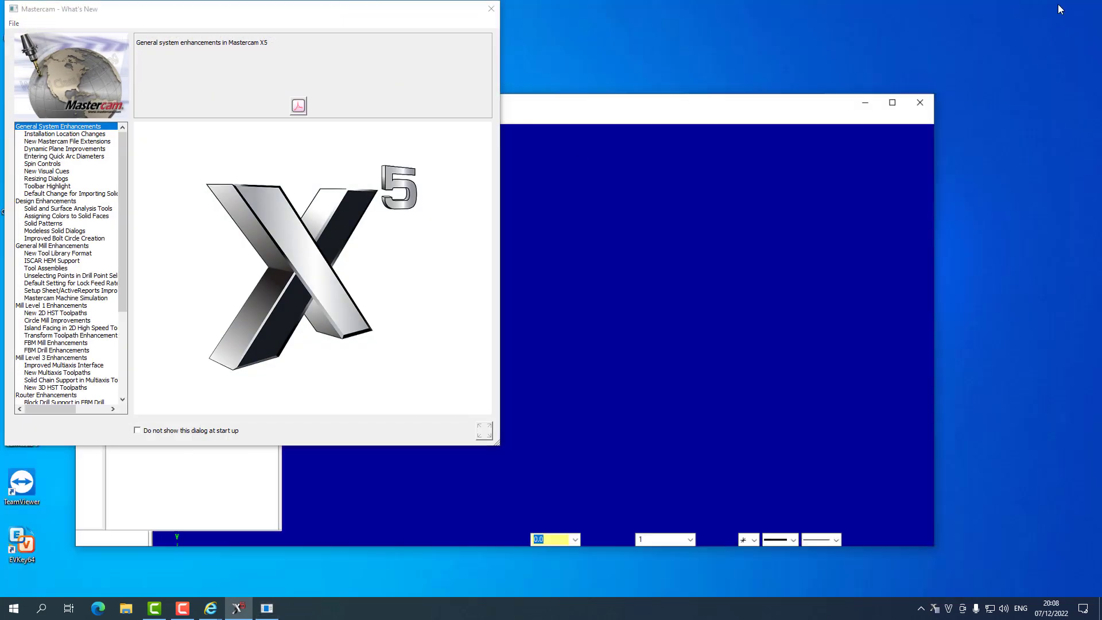
right_click(524, 117)
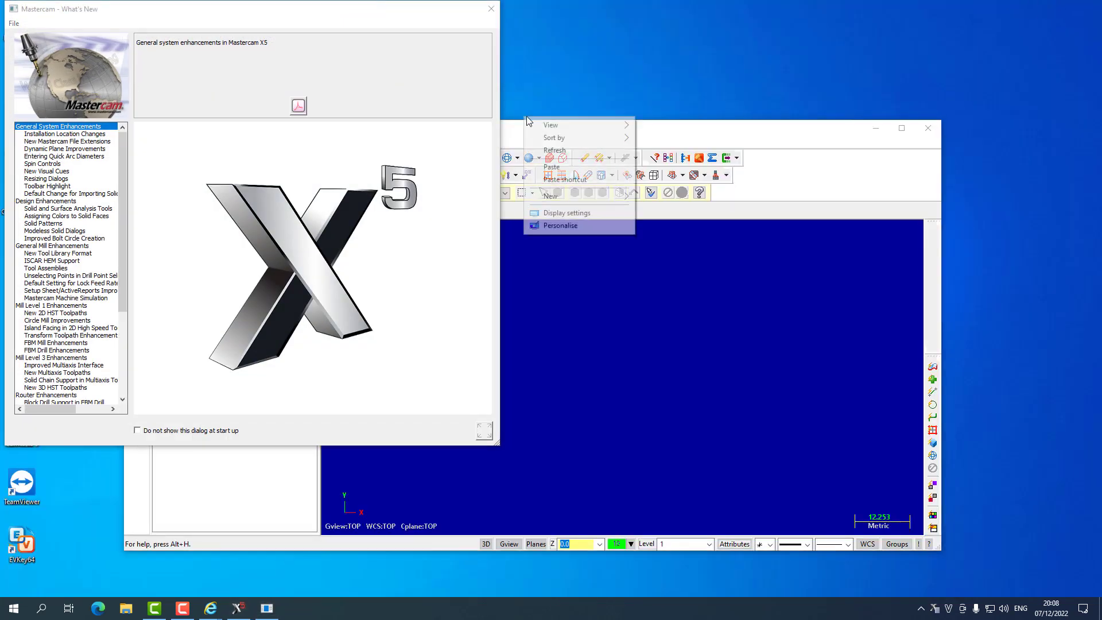
left_click(554, 151)
left_click(491, 9)
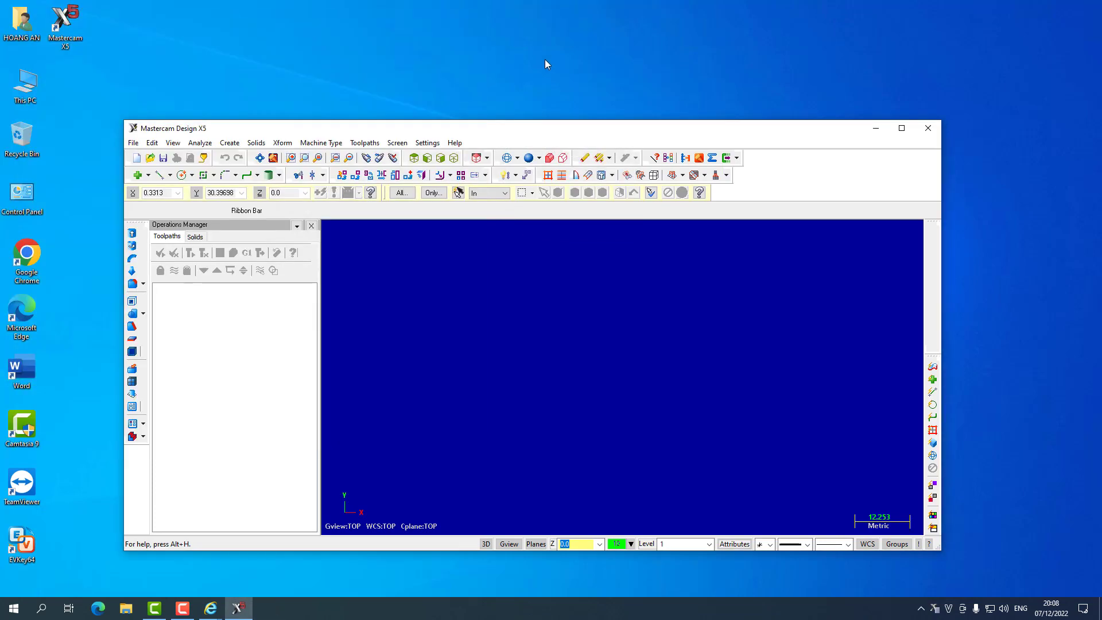
left_click_drag(551, 131, 546, 69)
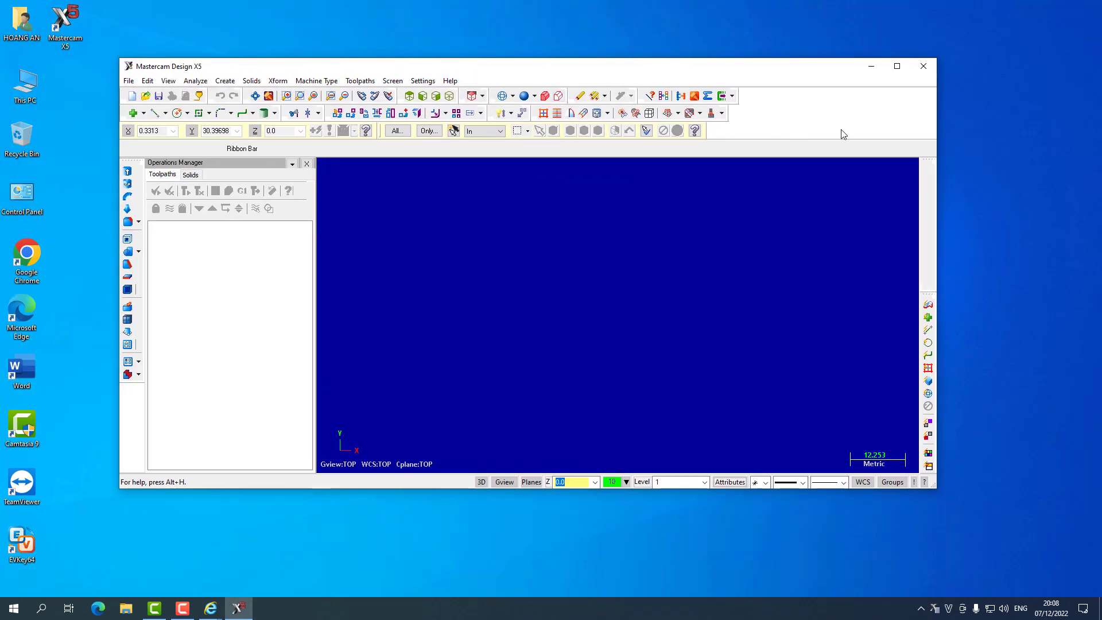
right_click(969, 136)
left_click(993, 170)
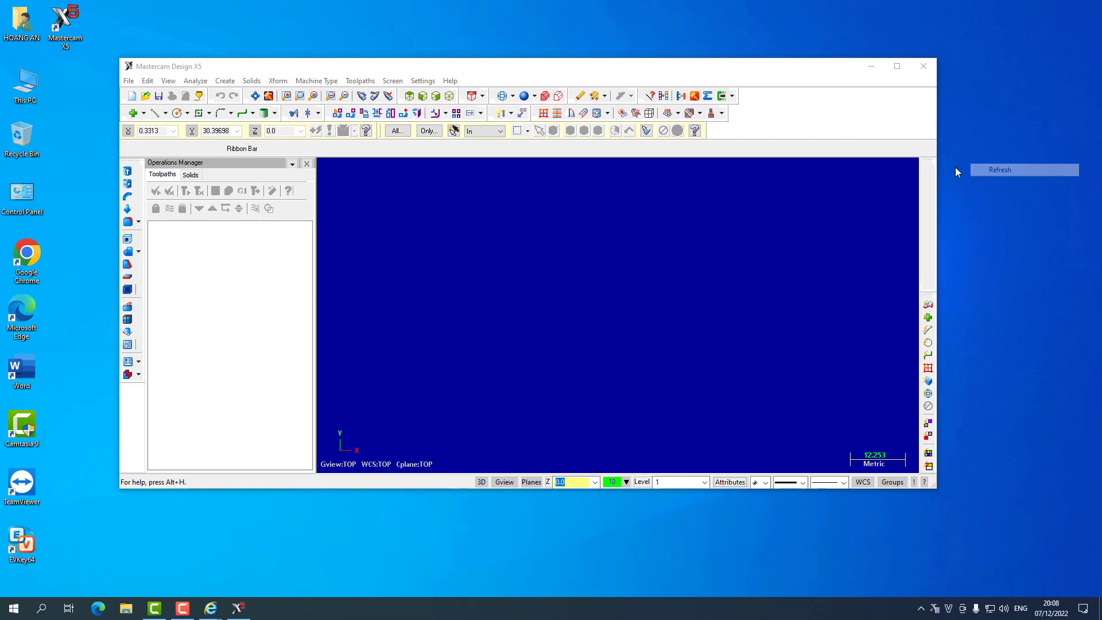
Exit Mastercam X5, confirming the exit, and refresh the desktop
left_click(920, 67)
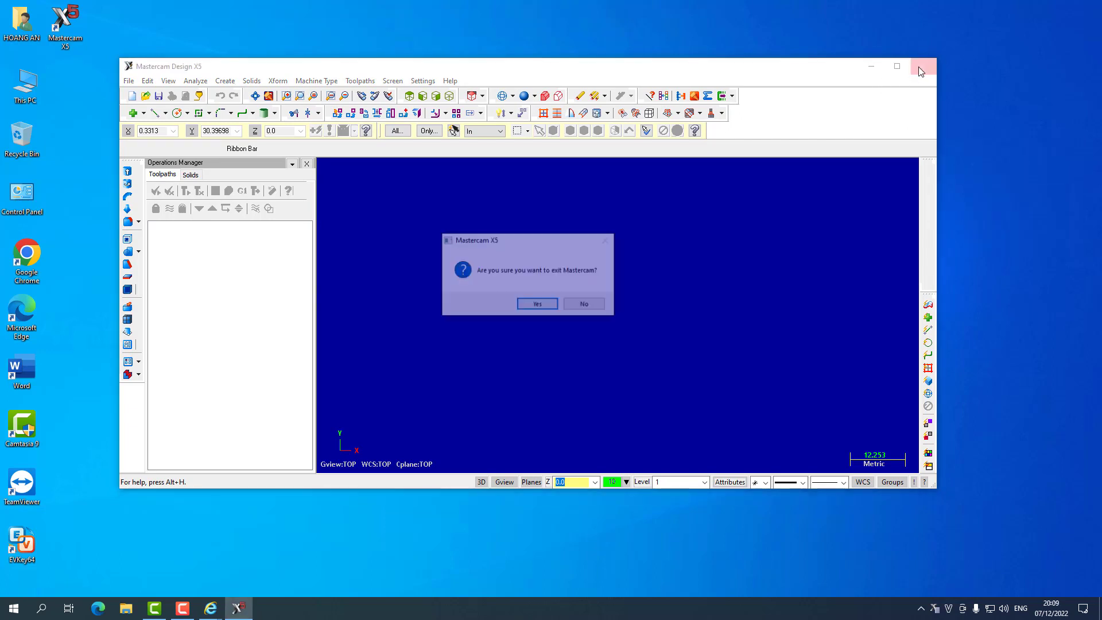
left_click(543, 303)
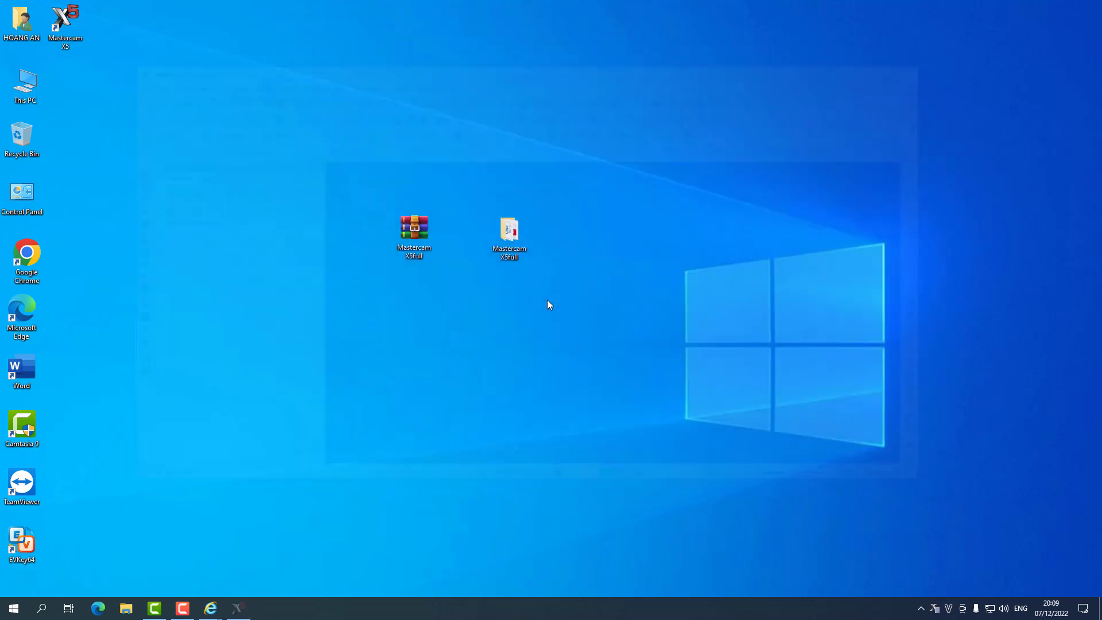
right_click(550, 315)
left_click(595, 350)
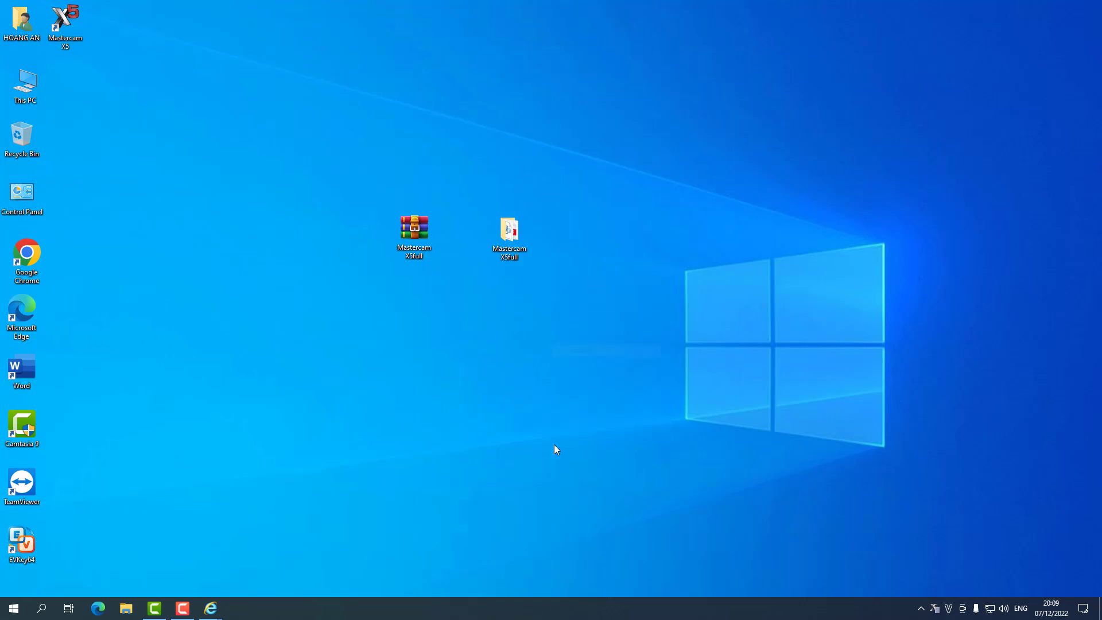